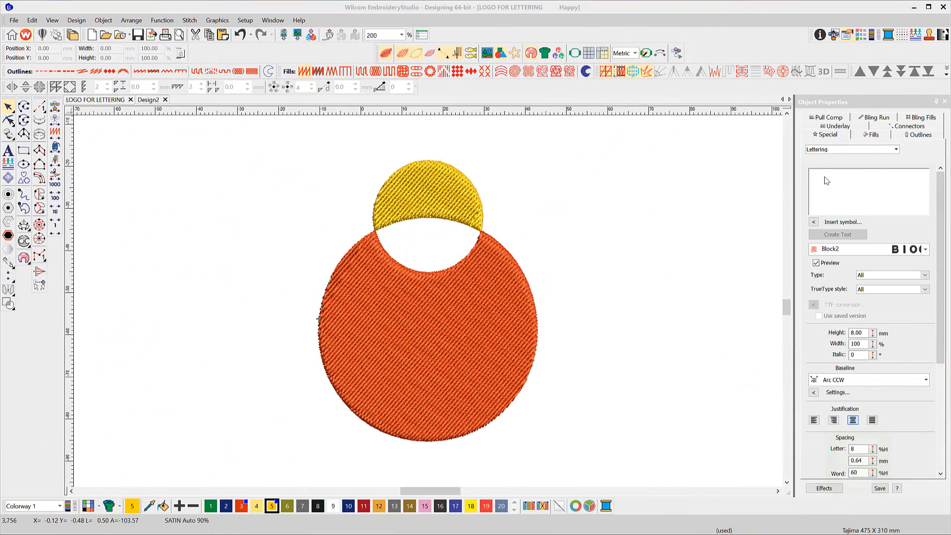
Step: Prepare new lettering reading GOLD TOP with the Arc CW baseline
click(825, 176)
text(GOLD TOP)
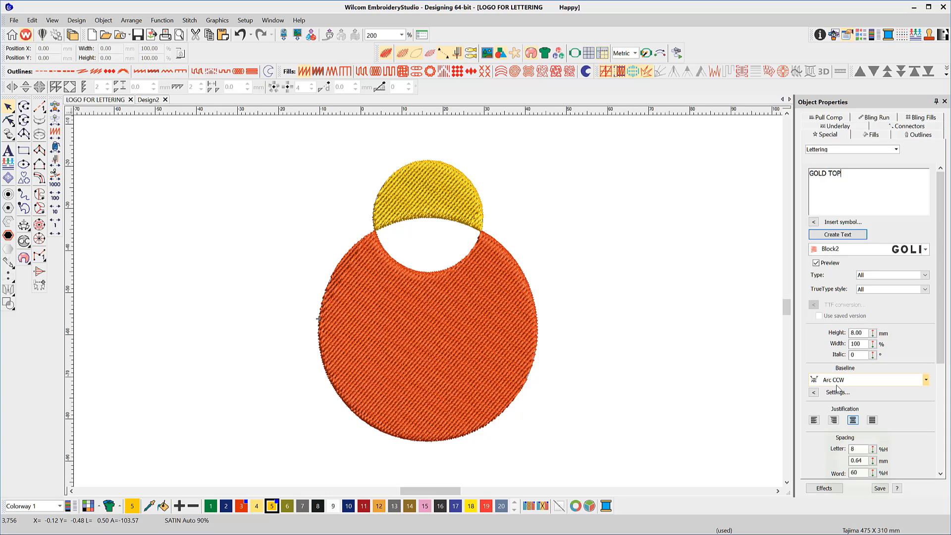
click(925, 380)
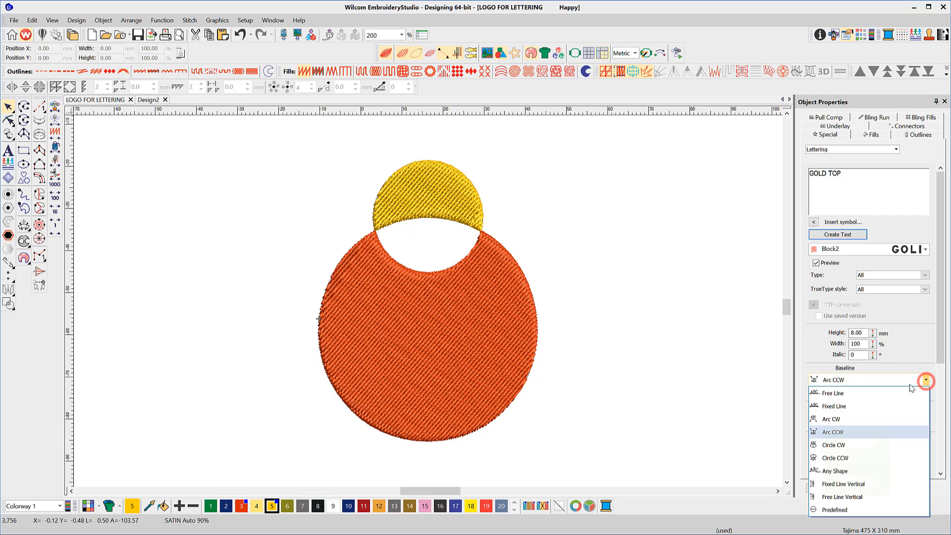
click(845, 420)
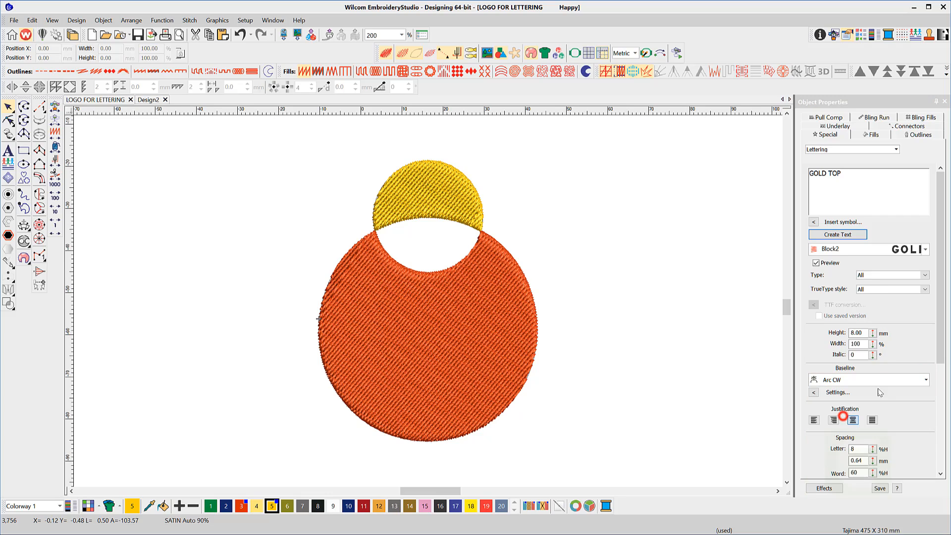
Step: Create the lettering on a level-ended arc about 29 mm wide that curves over the top of the yellow circle
click(852, 240)
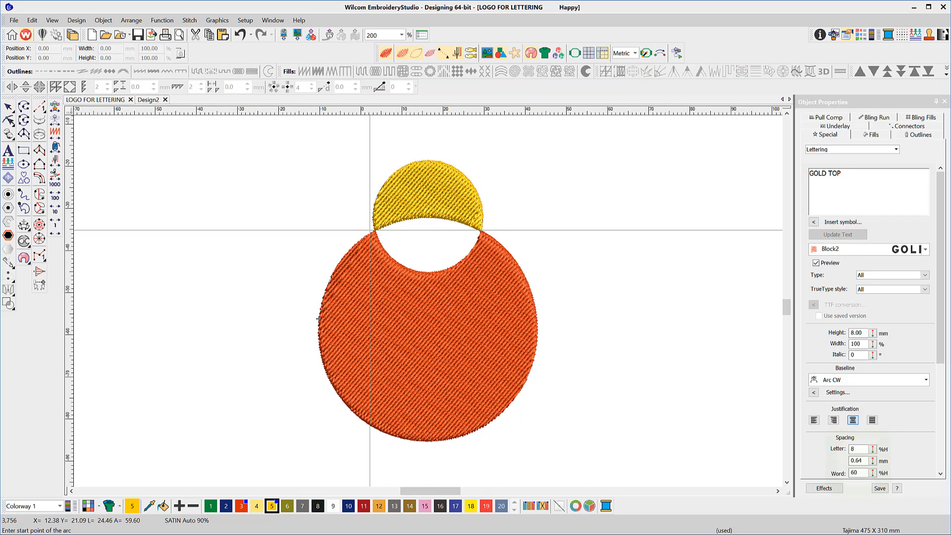
click(367, 227)
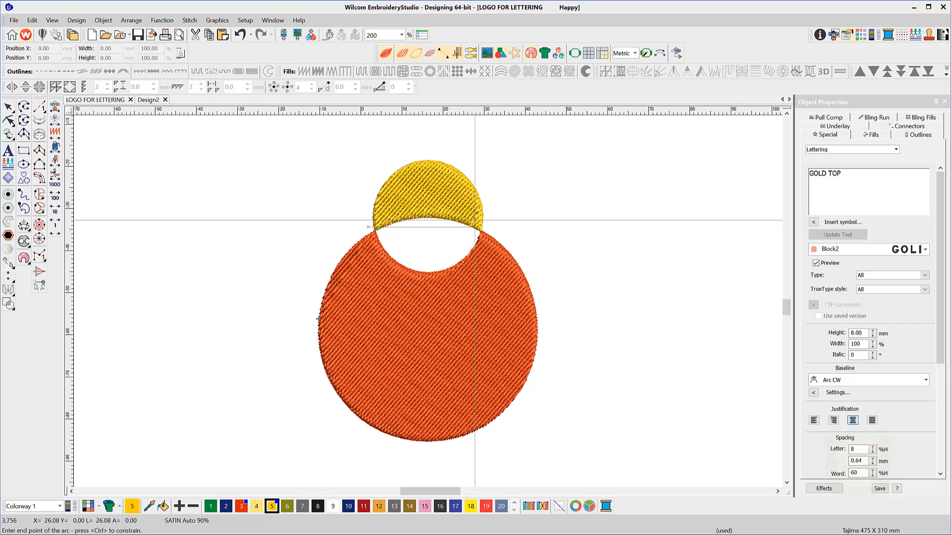
key(ctrl)
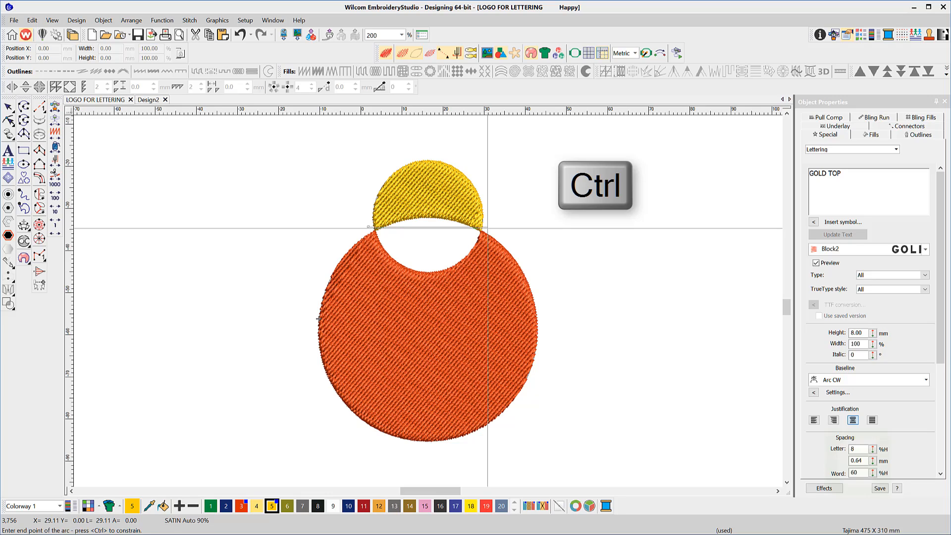
ctrl+click(488, 228)
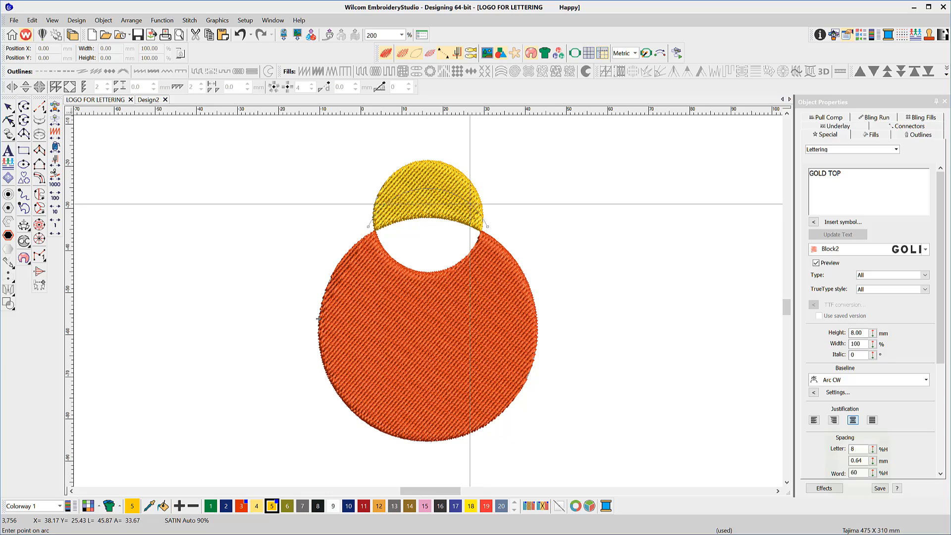
click(456, 162)
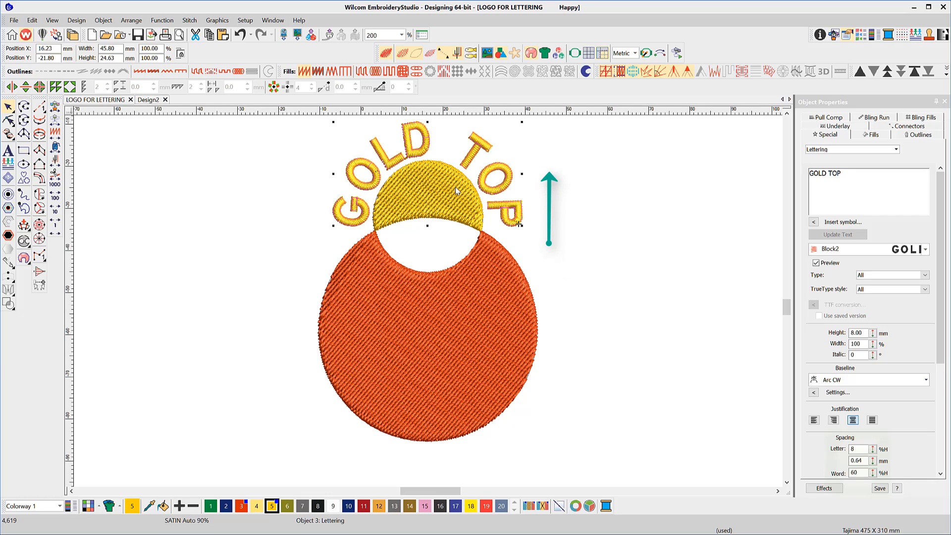
Step: Prepare new lettering reading RED UNDER with the Arc CCW baseline
click(831, 181)
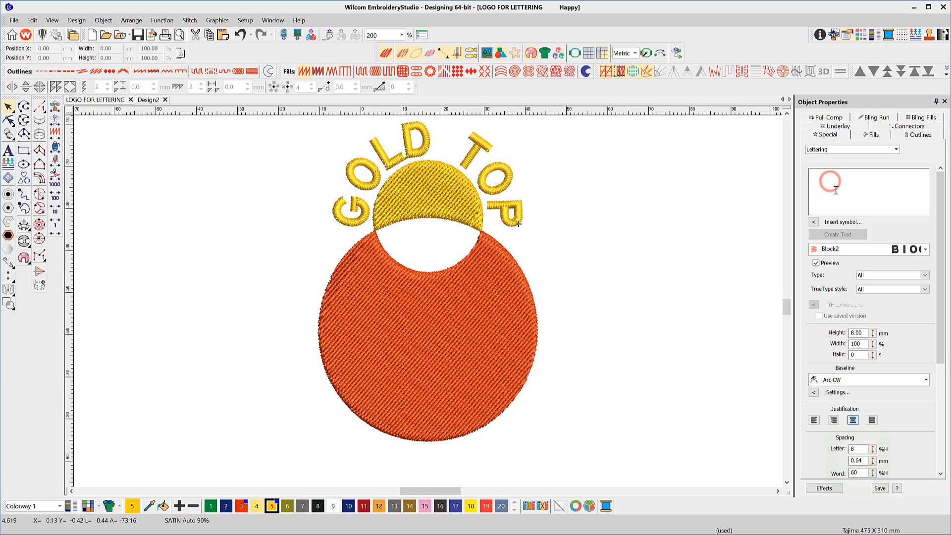
text(RED UNDER)
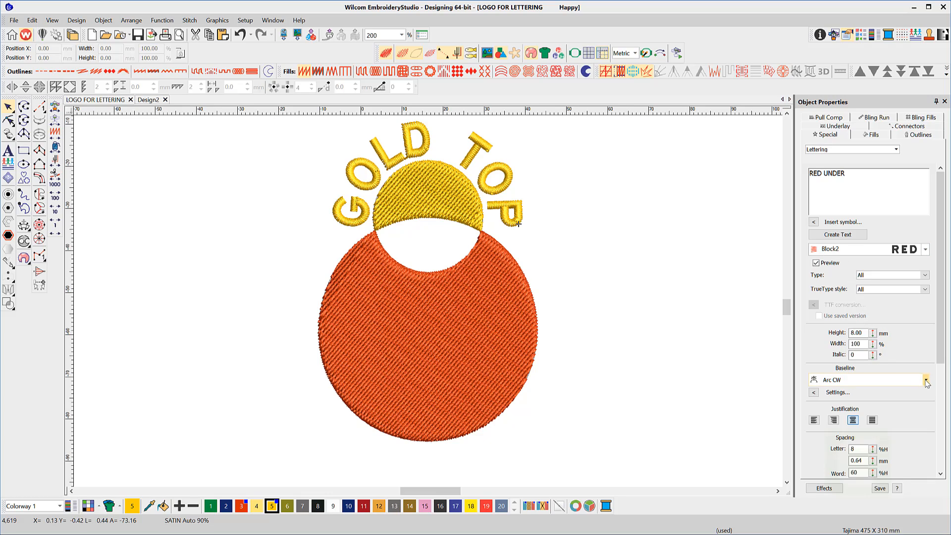
click(926, 380)
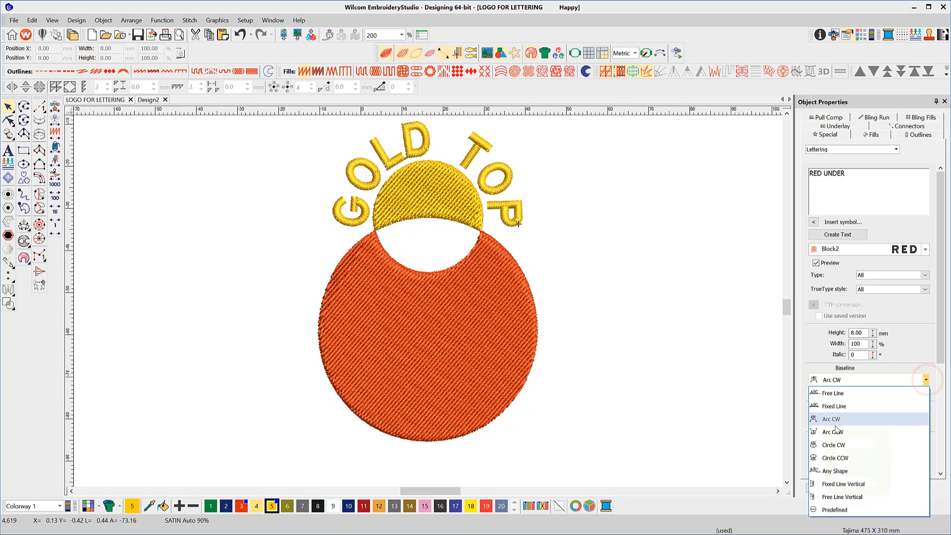
click(832, 433)
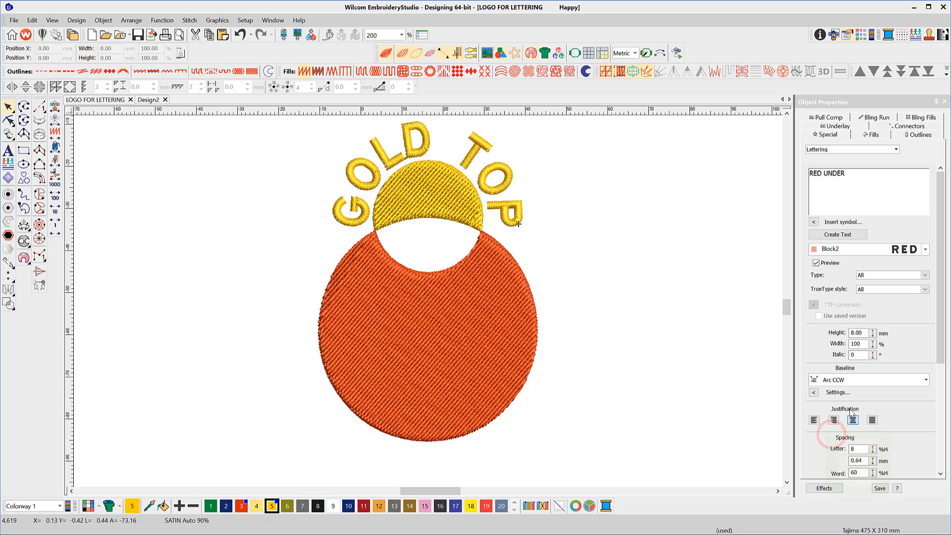
Step: Create the lettering on an arc about 50 mm wide curving beneath the red circle, and recolour it with palette colour 3
click(836, 236)
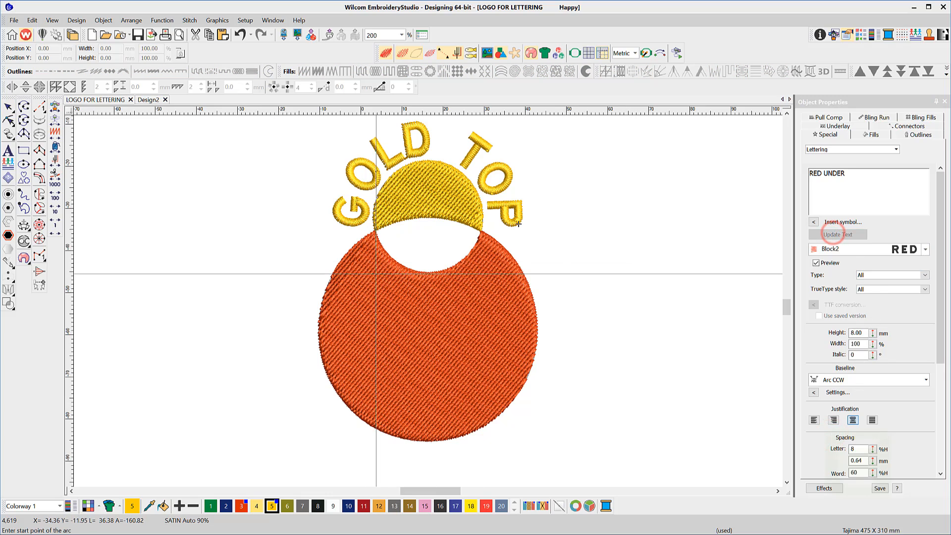
click(325, 275)
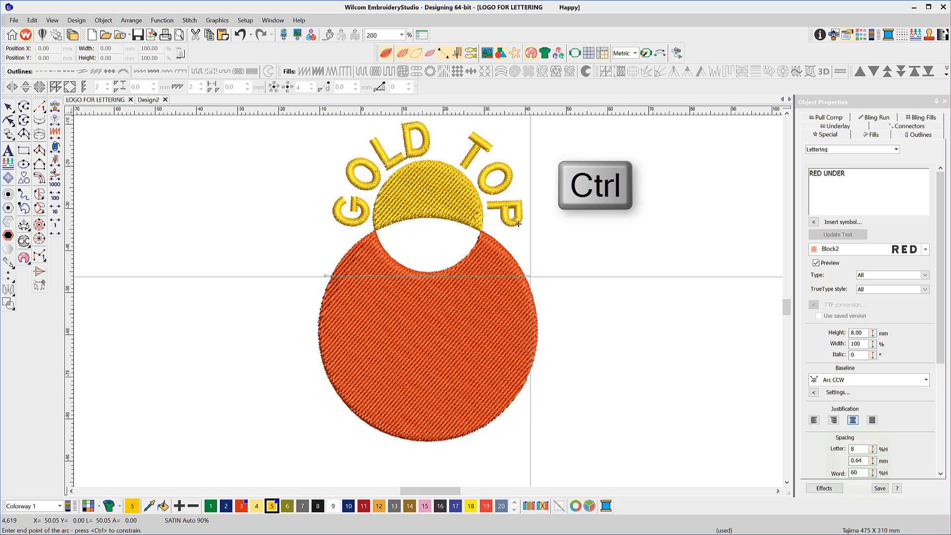
click(530, 276)
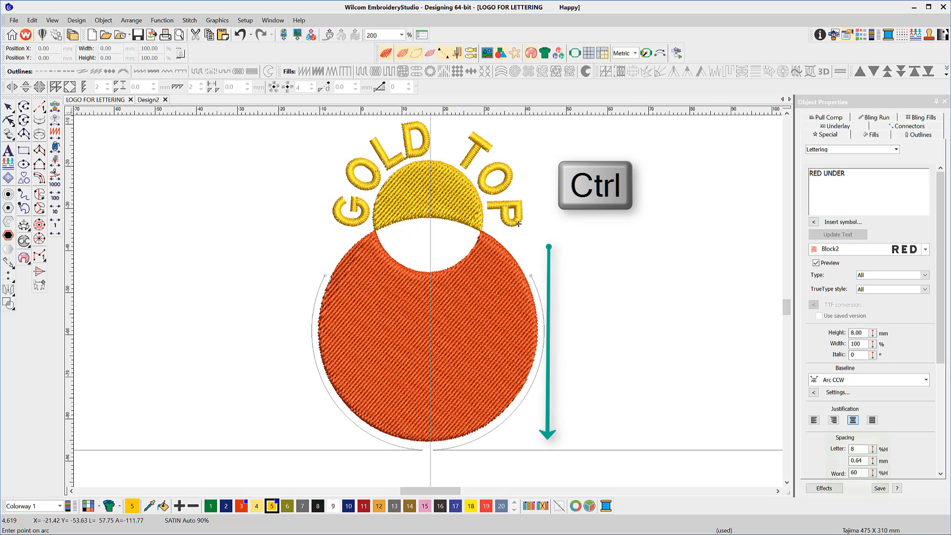
click(430, 448)
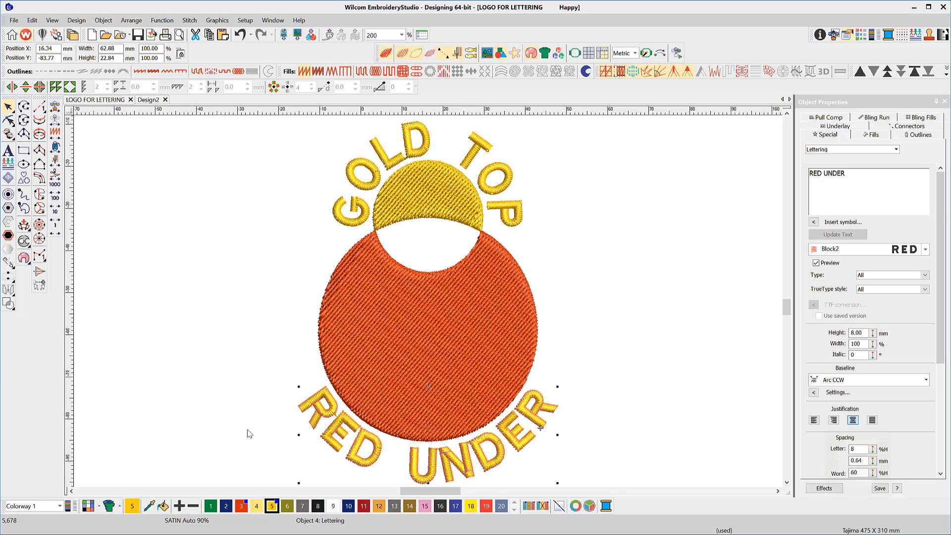
click(241, 506)
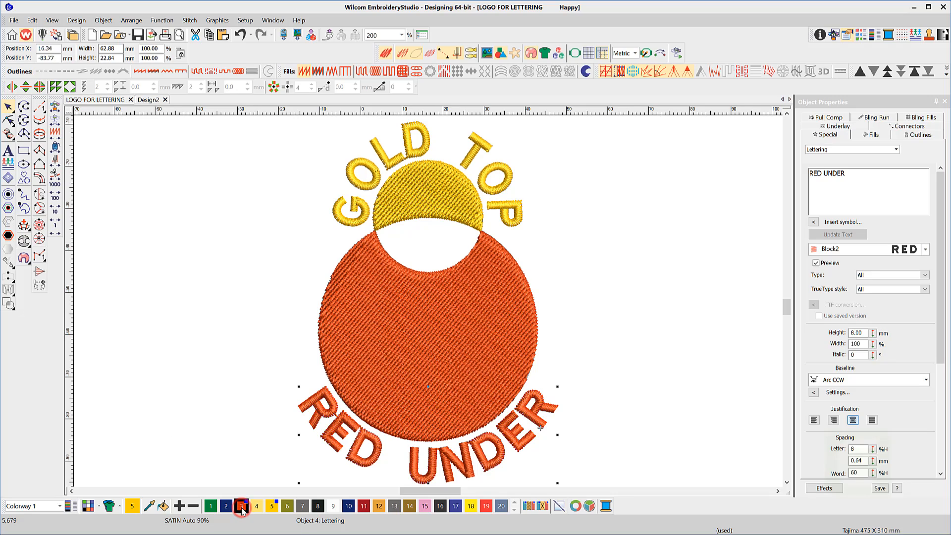
click(671, 472)
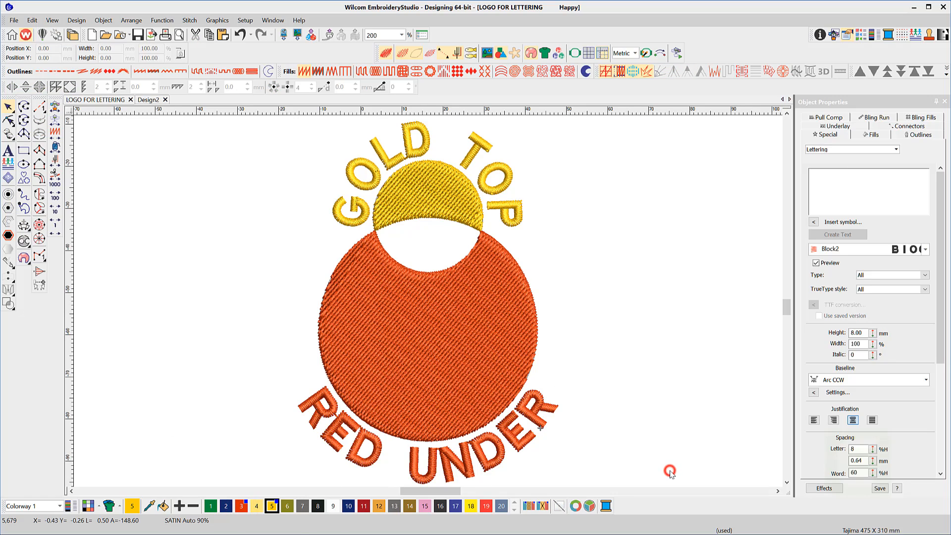
Step: Reshape the GOLD TOP lettering by slightly moving the control point at the crown of its arc baseline
key(h)
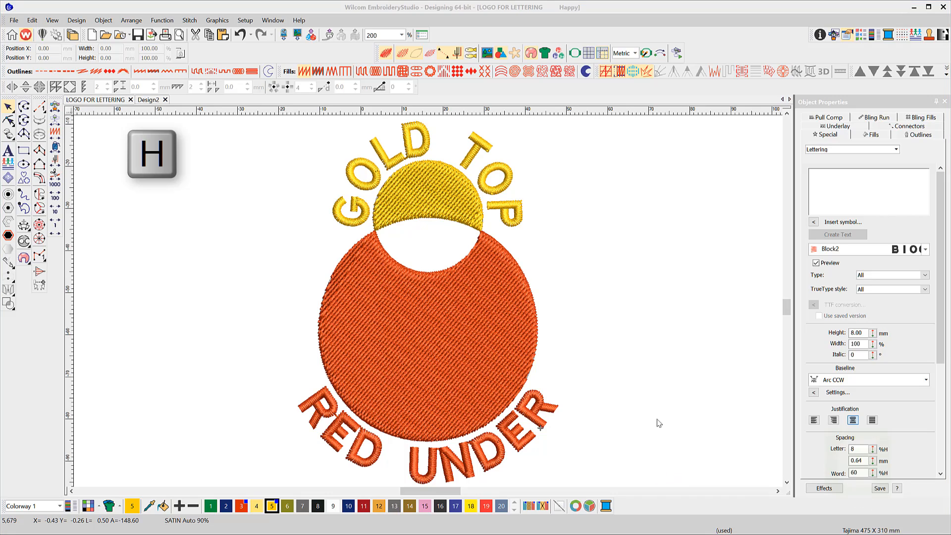
click(12, 123)
click(399, 169)
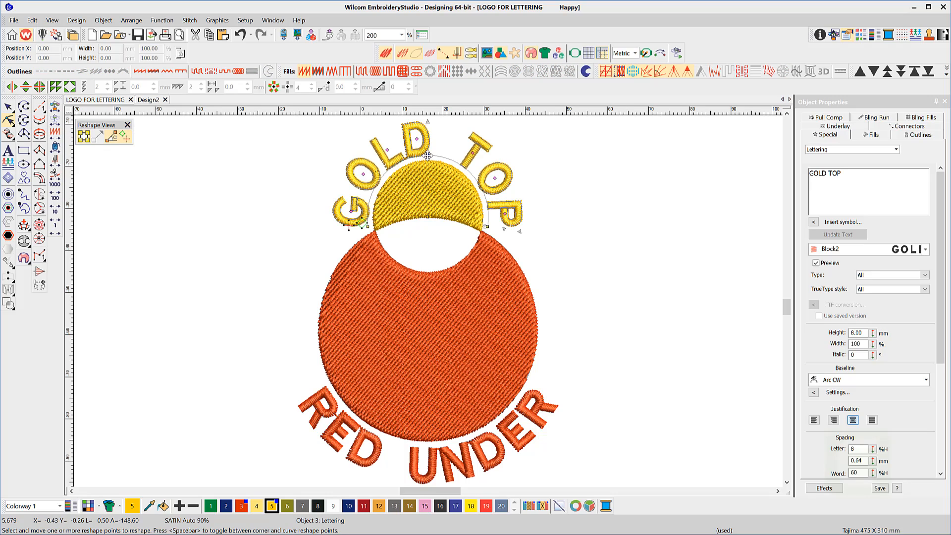
mouse_move(427, 155)
mouse_down()
mouse_move(429, 137)
mouse_move(429, 155)
mouse_up()
Step: Try moving the right end point of the RED UNDER arc down around the red circle, and undo the moves
key(Tab)
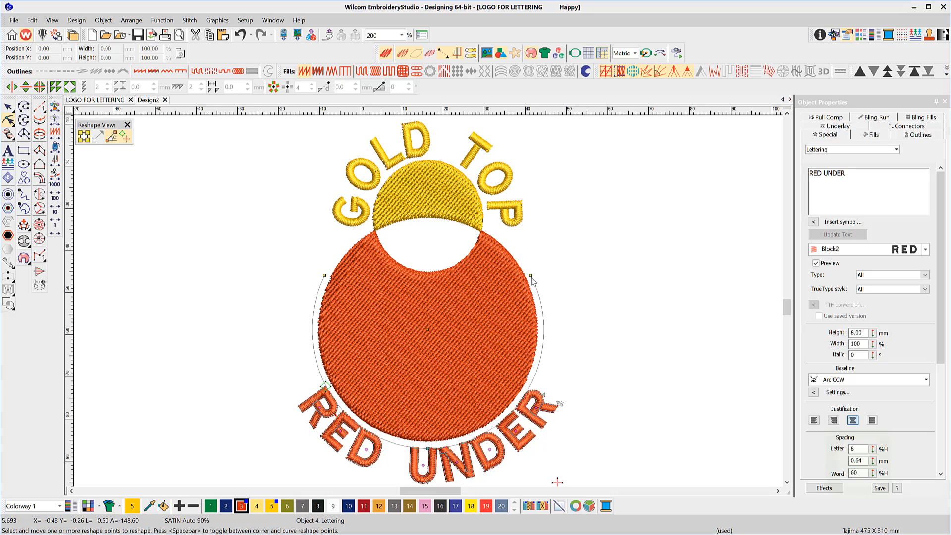
drag(531, 277, 497, 425)
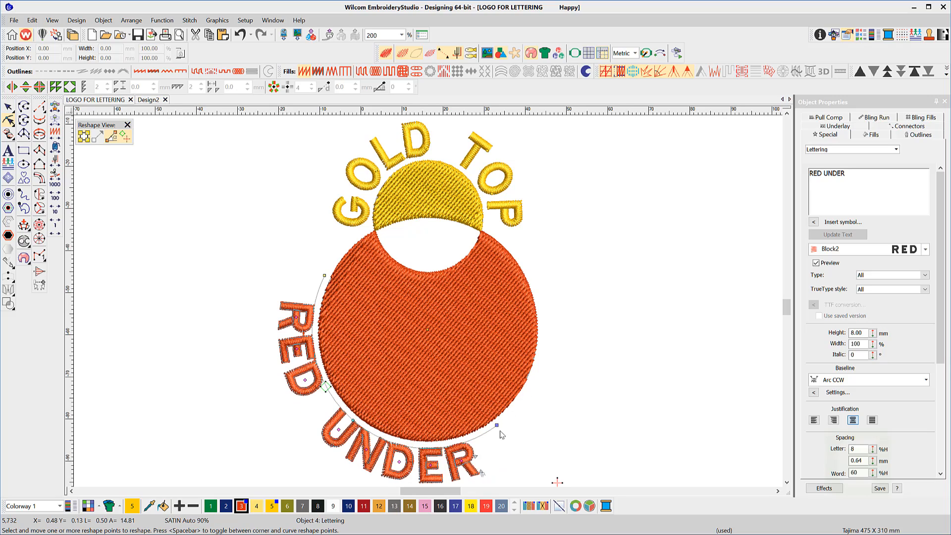
key(ctrl+z)
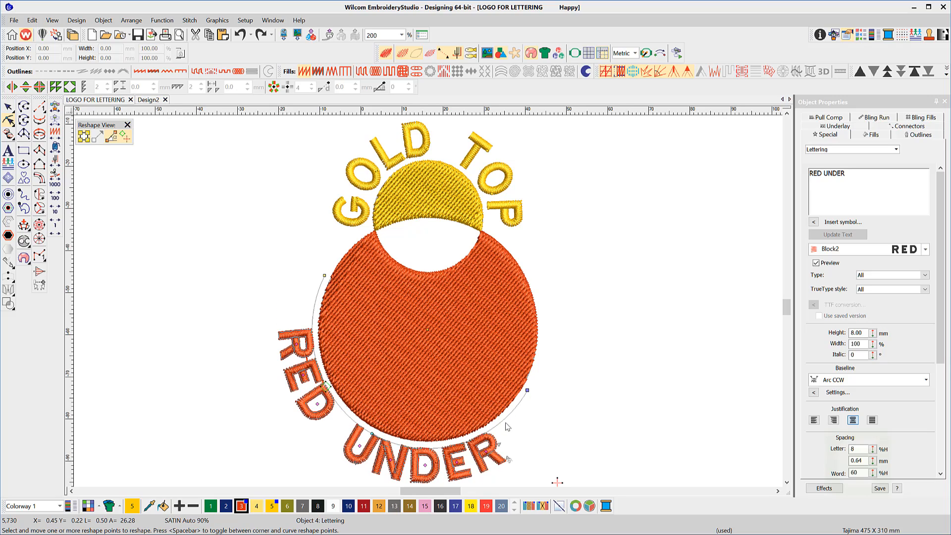
key(ctrl+z)
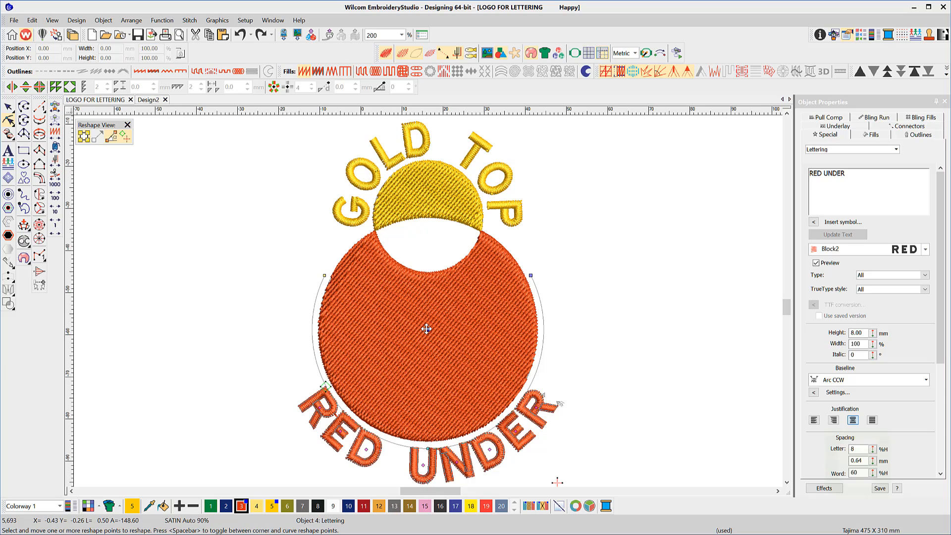
Step: Nudge the RED UNDER arc baseline slightly by its centre point
mouse_move(426, 328)
mouse_down()
mouse_move(426, 251)
mouse_move(429, 336)
mouse_up()
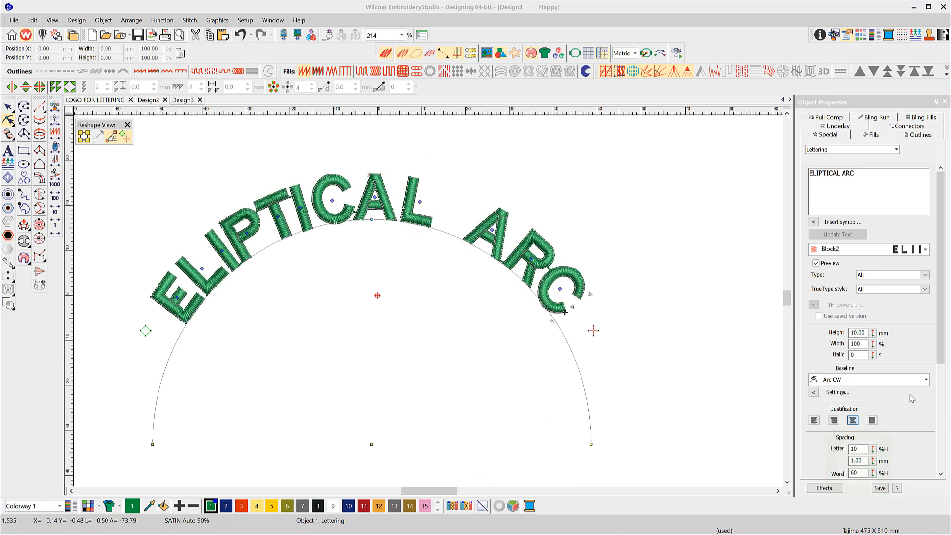
Step: Set Radius X of the ELIPTICAL ARC lettering's Arc CW baseline to 100 mm and inspect the reshaped arc
click(815, 393)
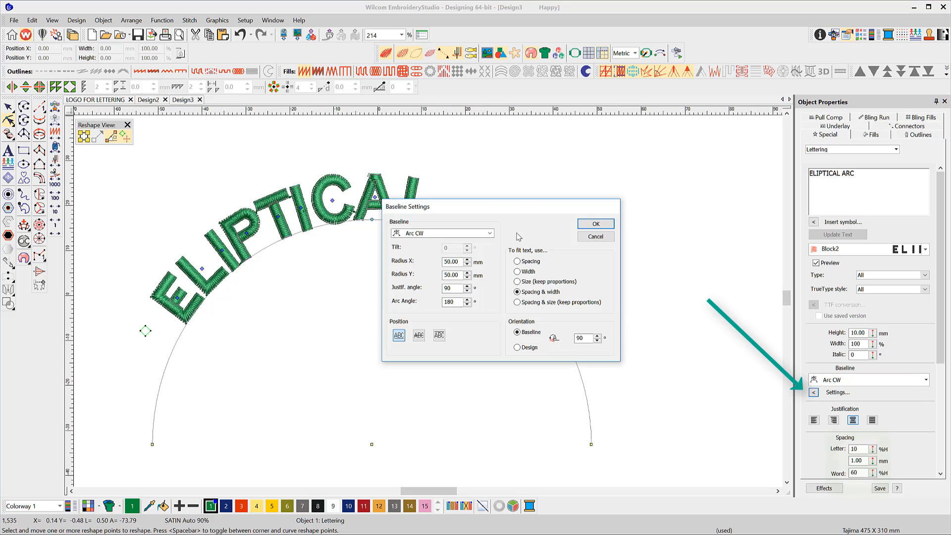
drag(517, 213, 732, 202)
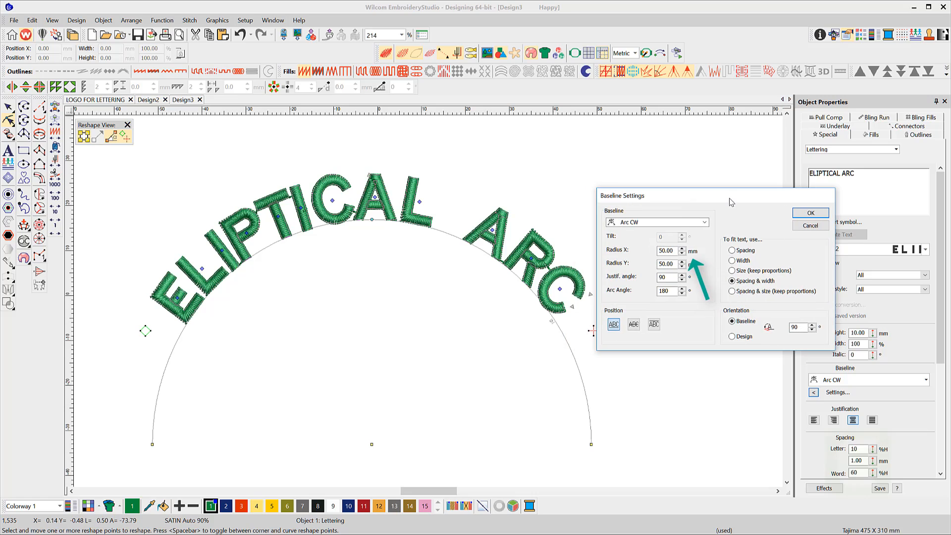
double_click(676, 256)
text(100)
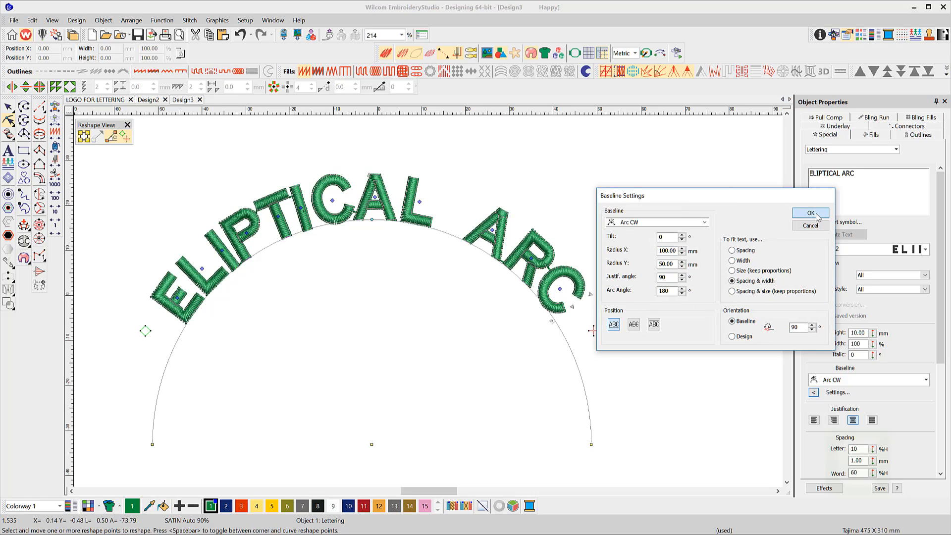
click(815, 215)
scroll(421, 305, down, 4)
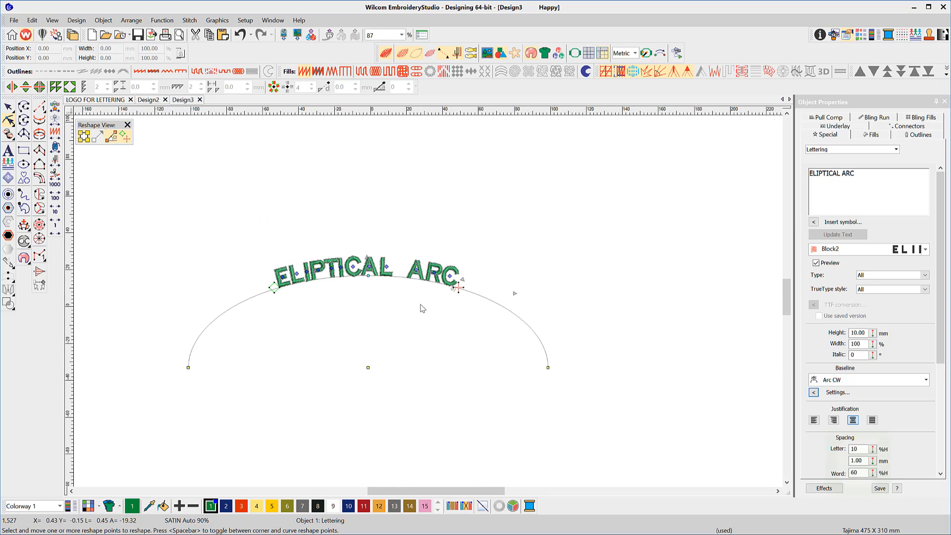
scroll(428, 304, up, 5)
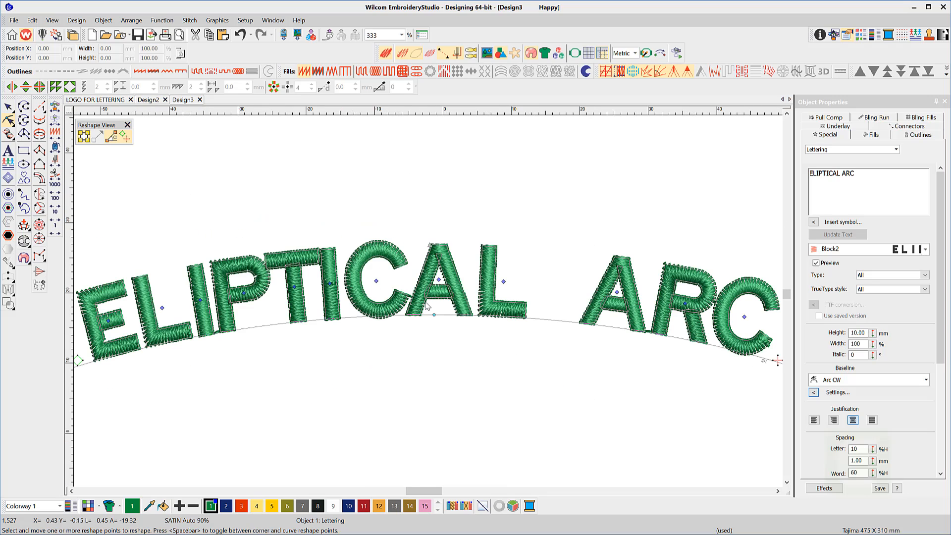
scroll(439, 306, down, 2)
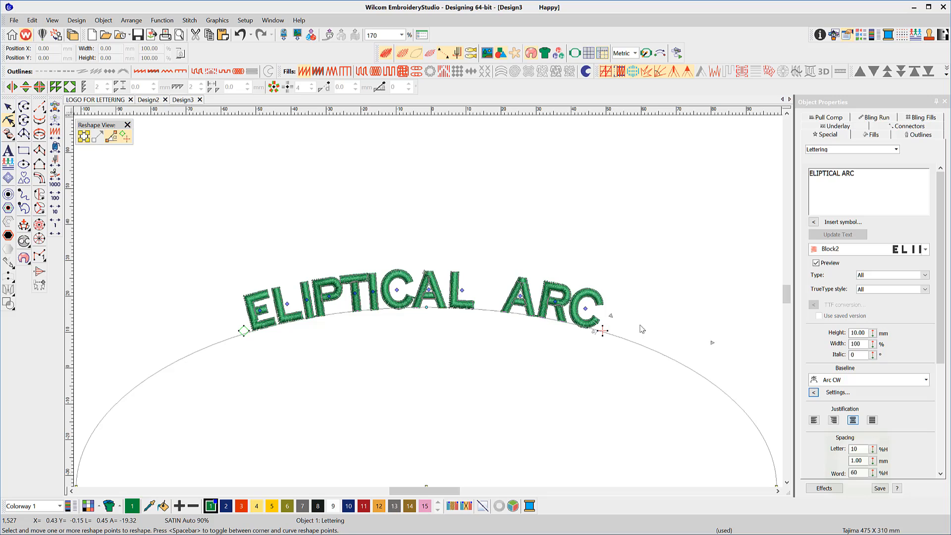
Step: Set the ELIPTICAL ARC lettering's baseline Radius X to 50 mm and Radius Y to 100 mm
click(825, 393)
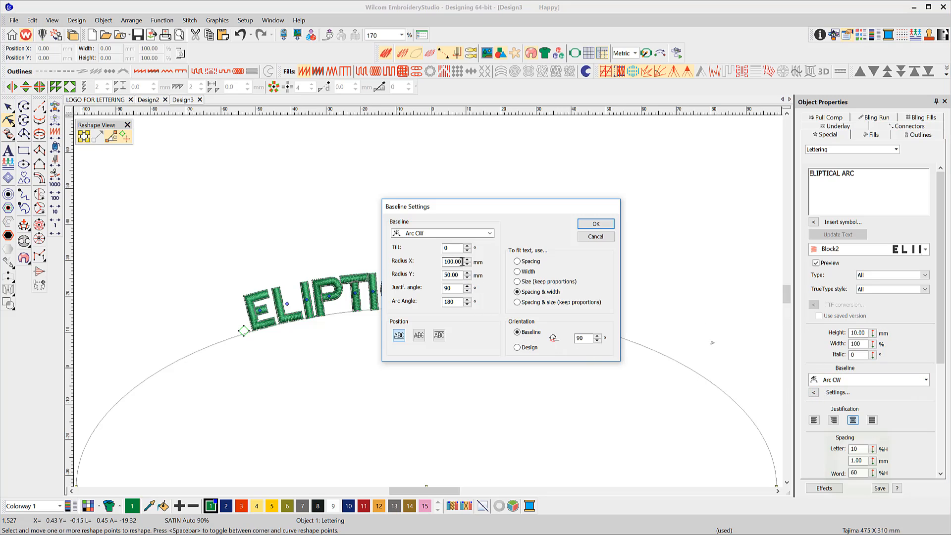
drag(463, 263, 441, 264)
text(50)
drag(461, 275, 434, 275)
text(100)
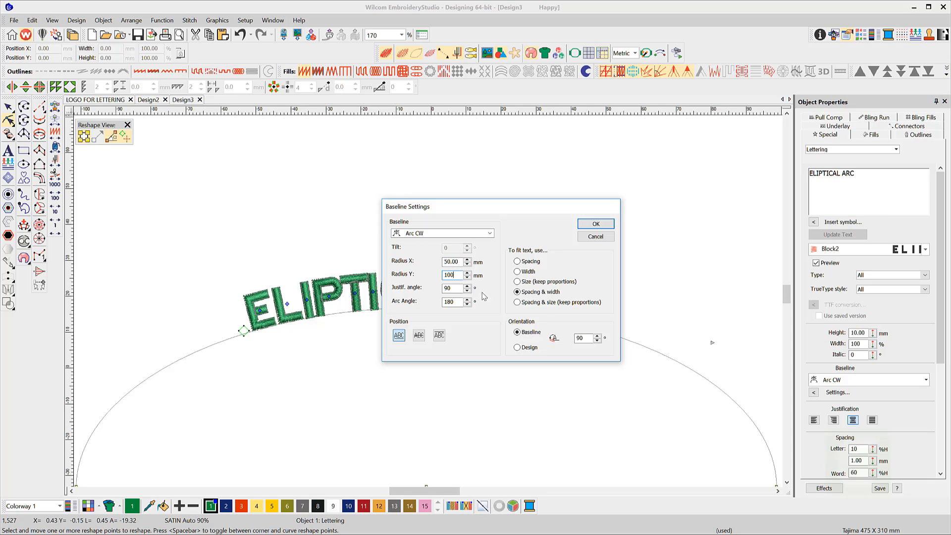